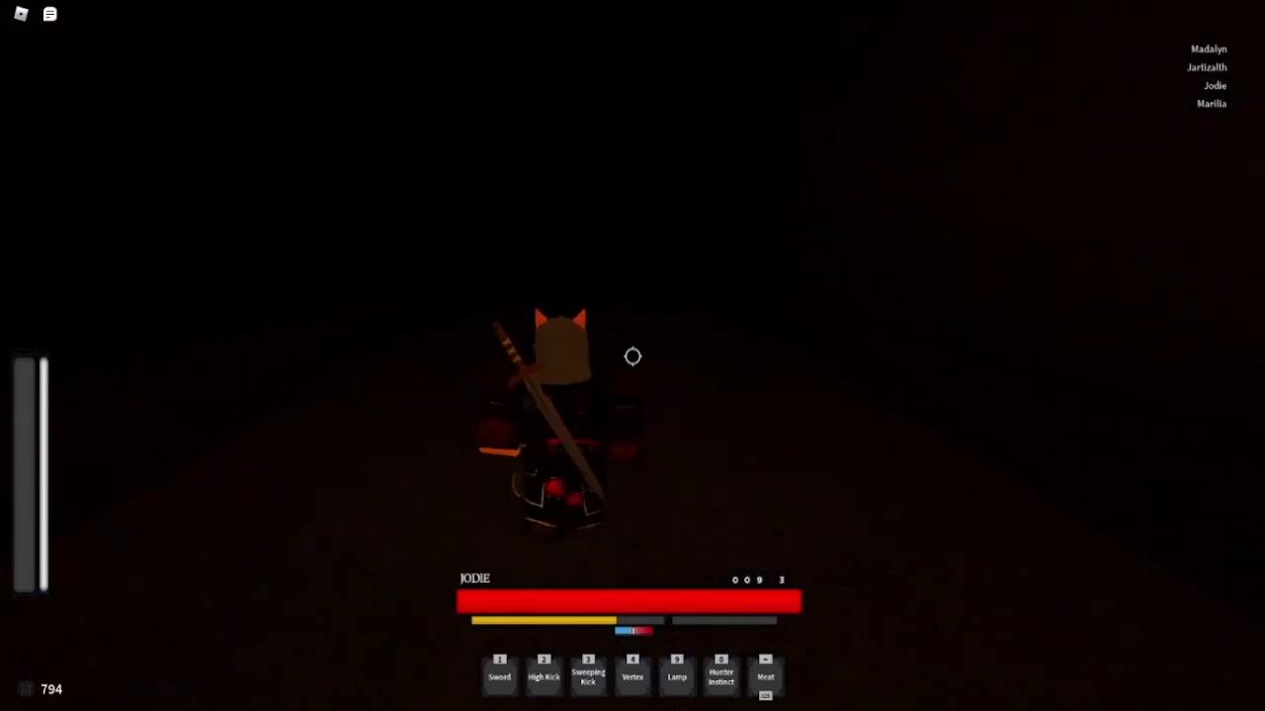
pyautogui.press('w')
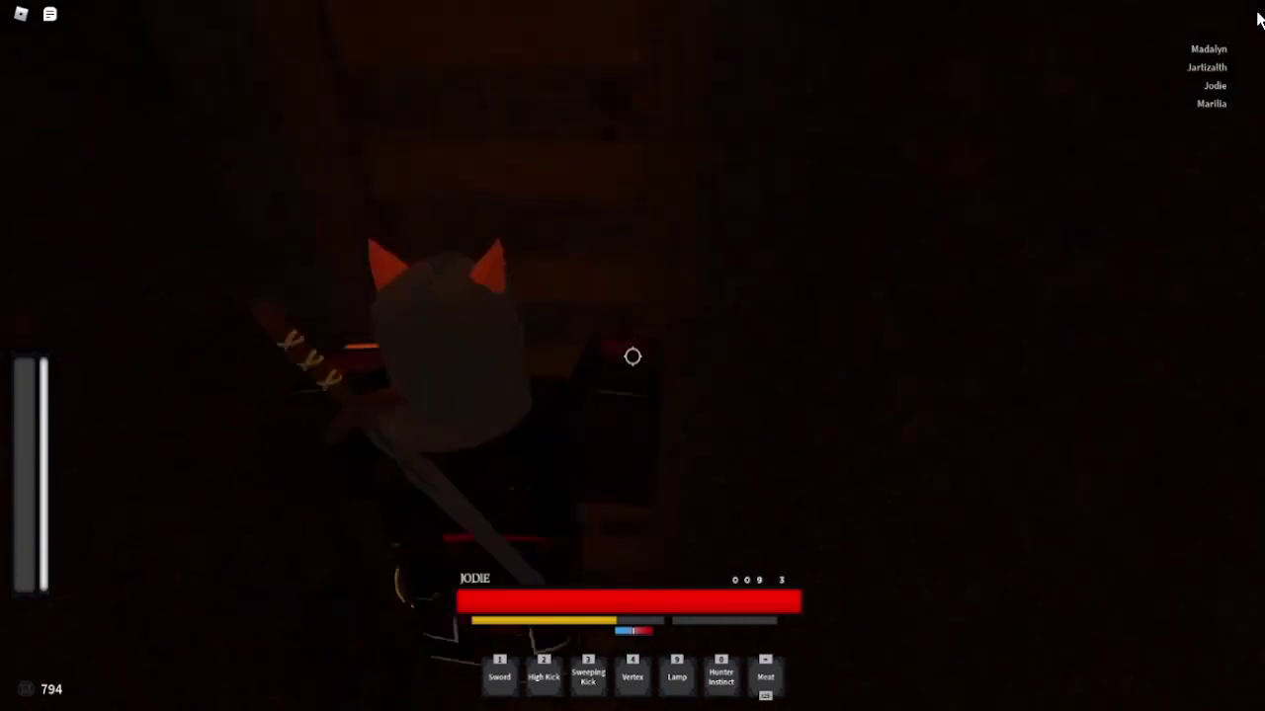
pyautogui.press('w')
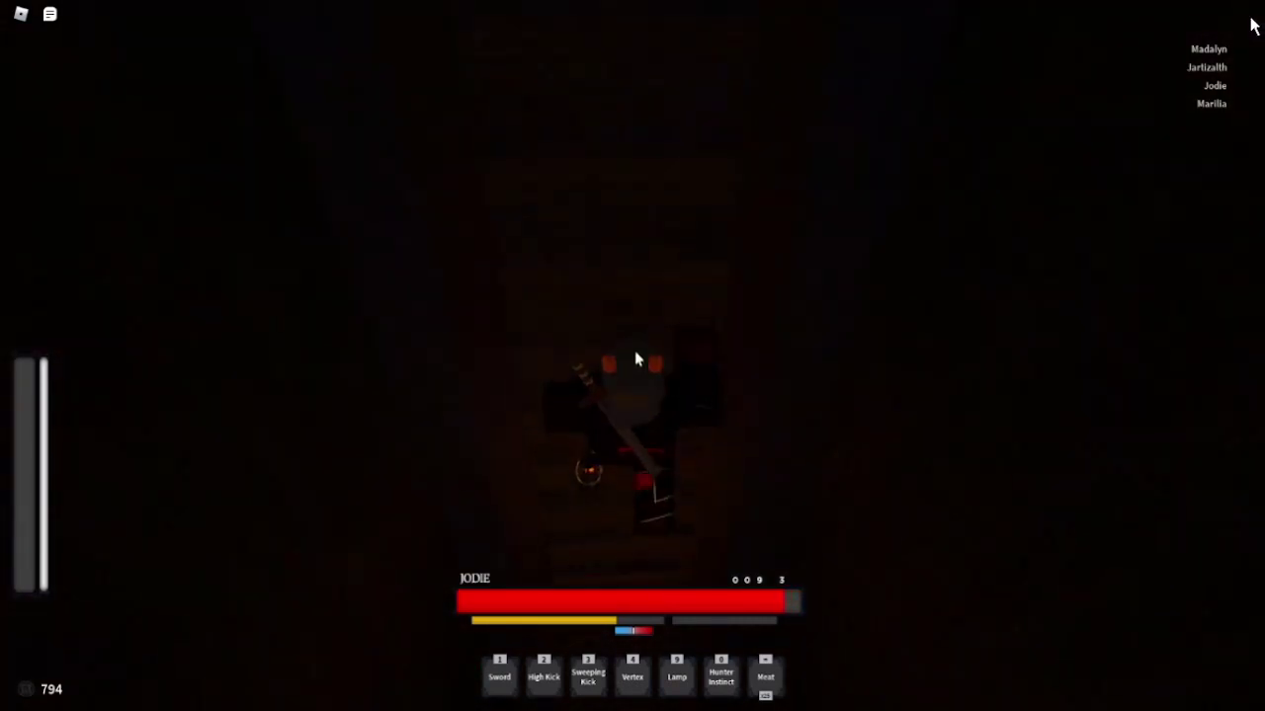
pyautogui.press('w')
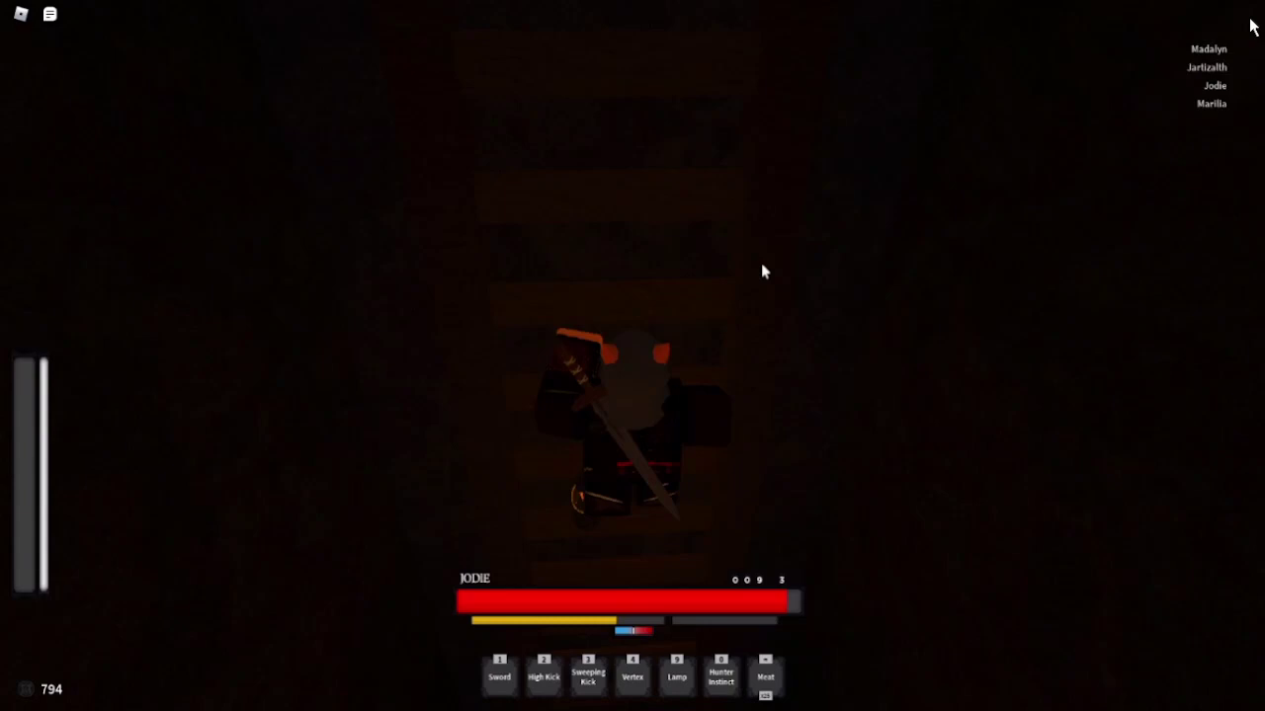
pyautogui.press('w')
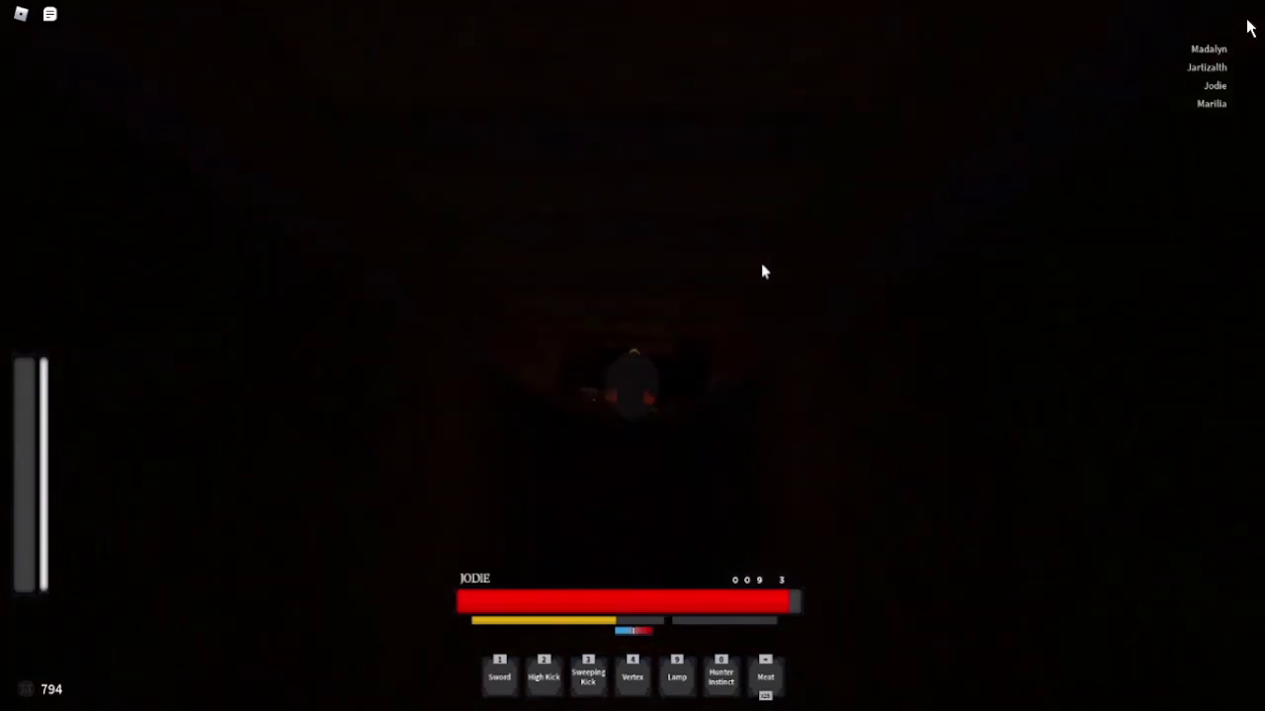
pyautogui.press('w')
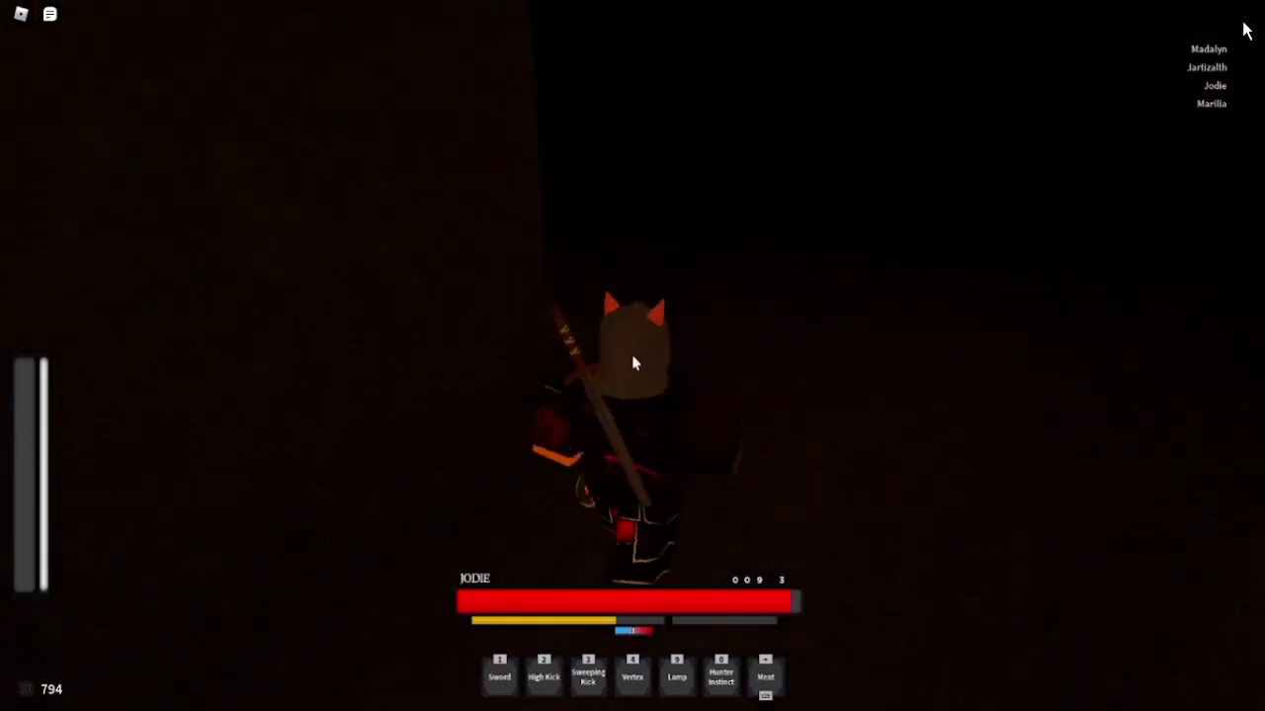
pyautogui.press('w')
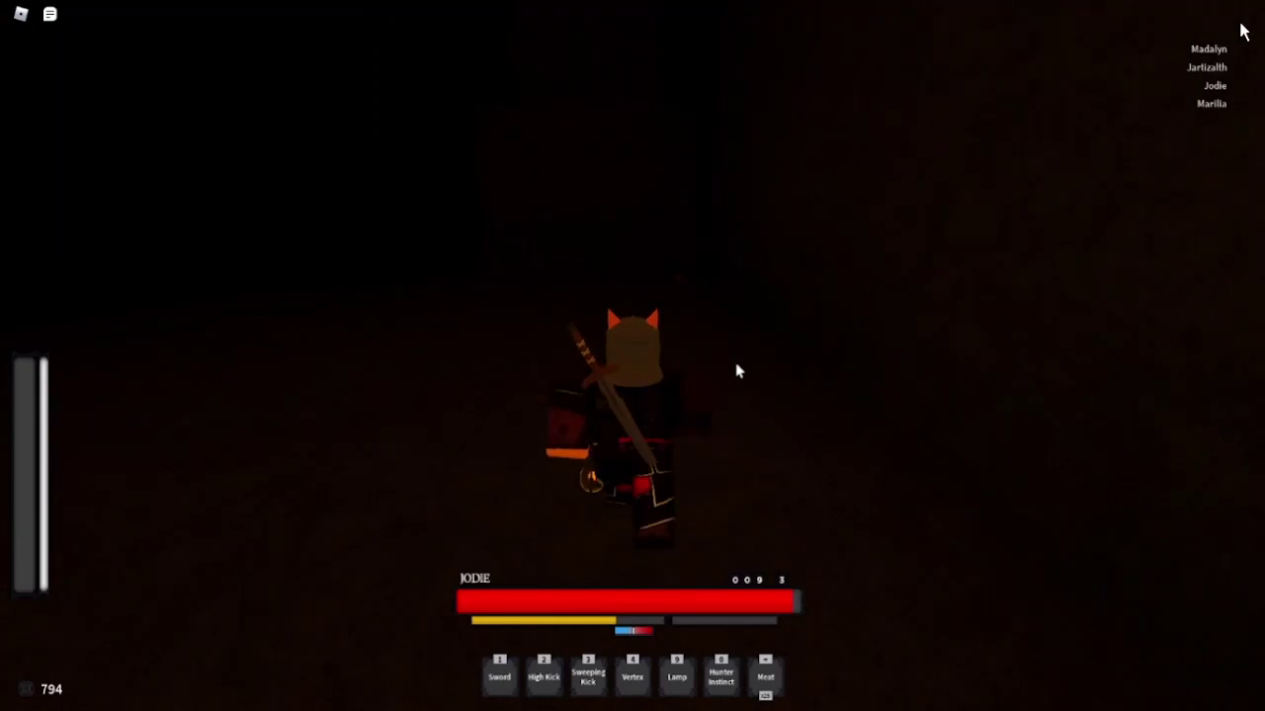
pyautogui.press('w')
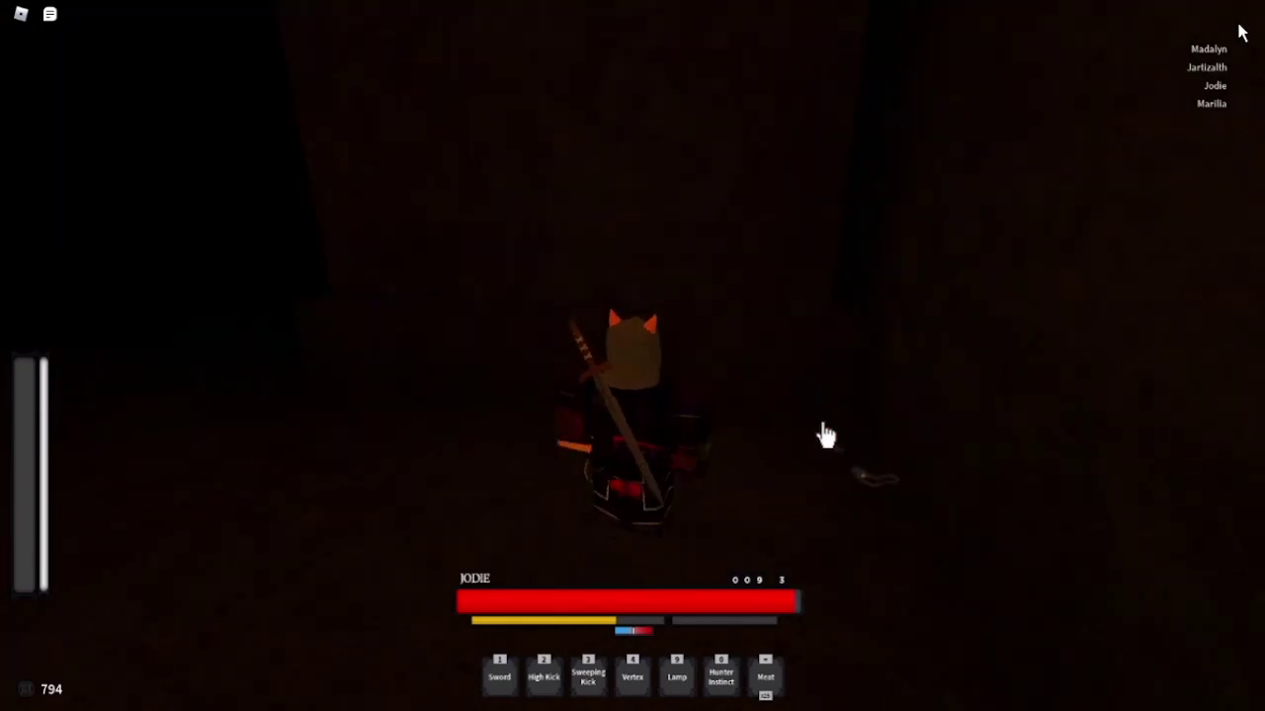
pyautogui.press('w')
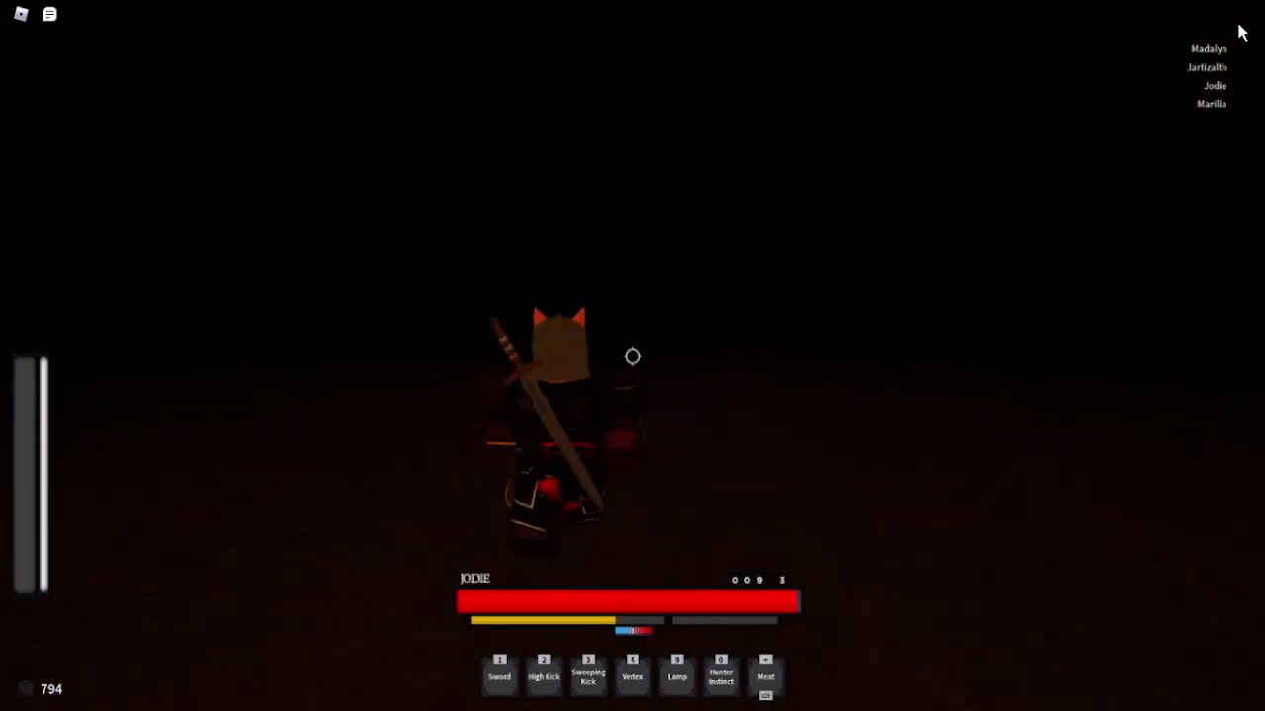
pyautogui.press('w')
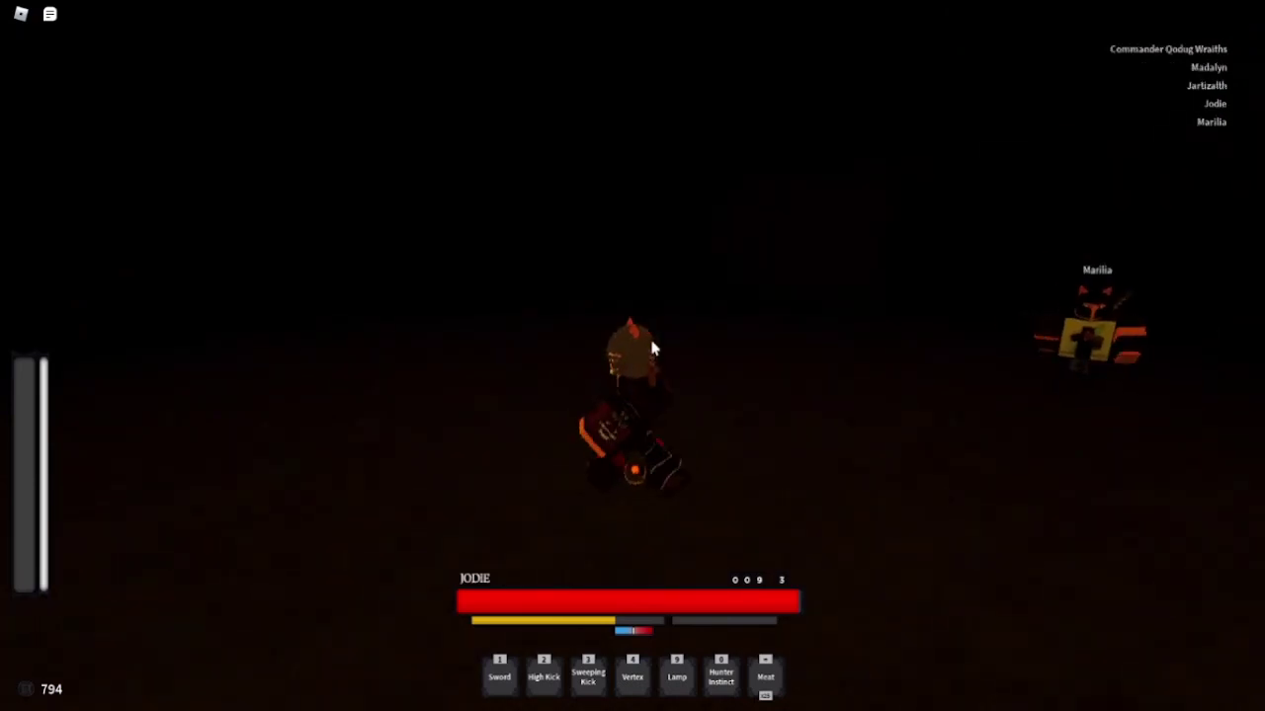
pyautogui.press('w')
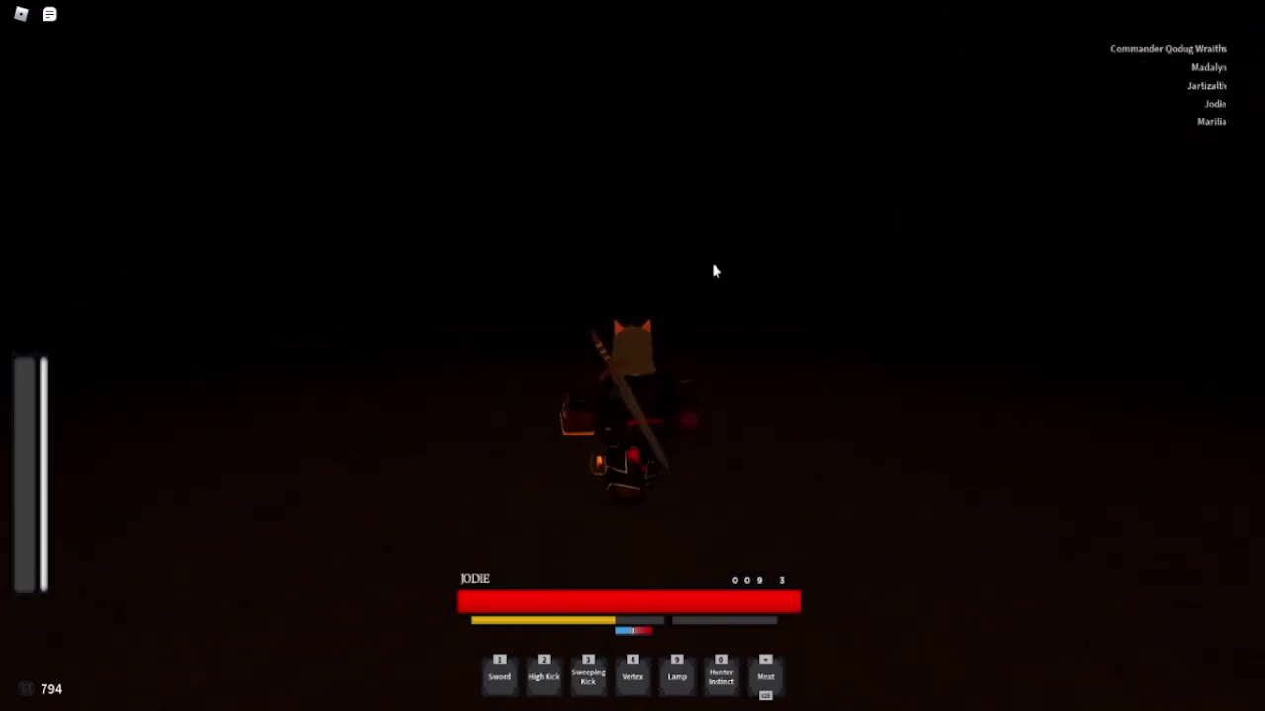
pyautogui.press('w')
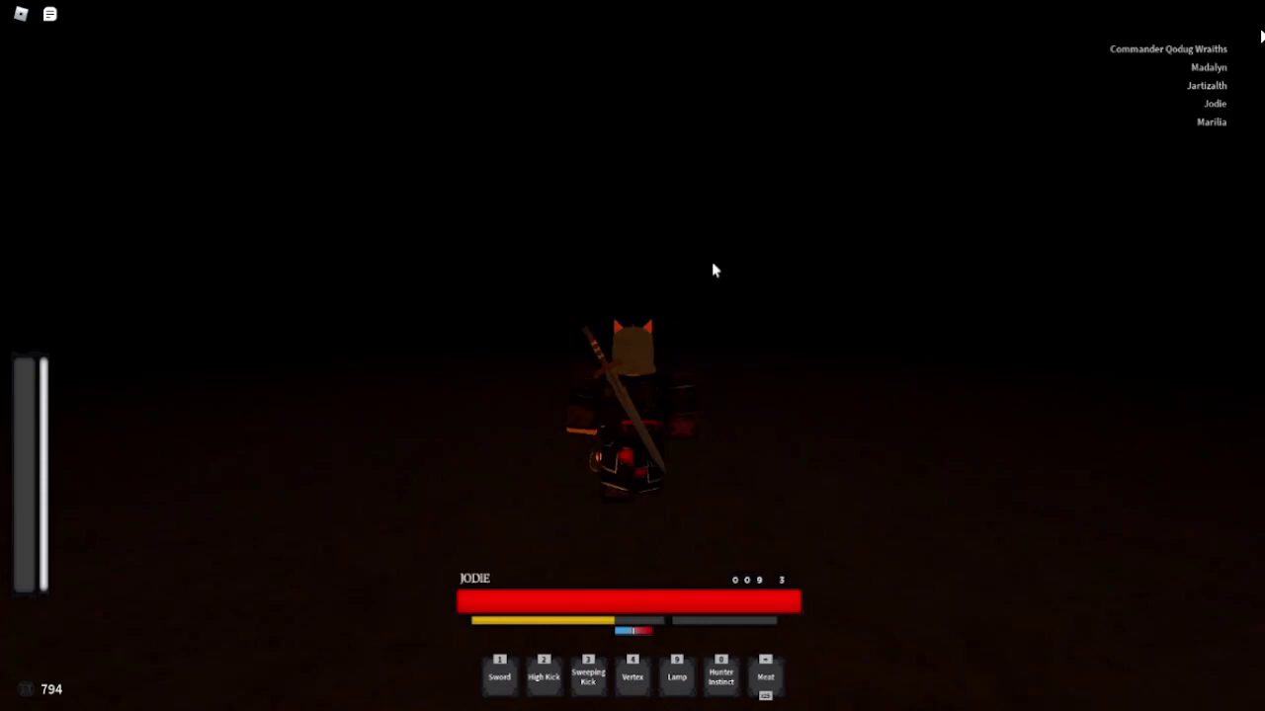
pyautogui.press('w')
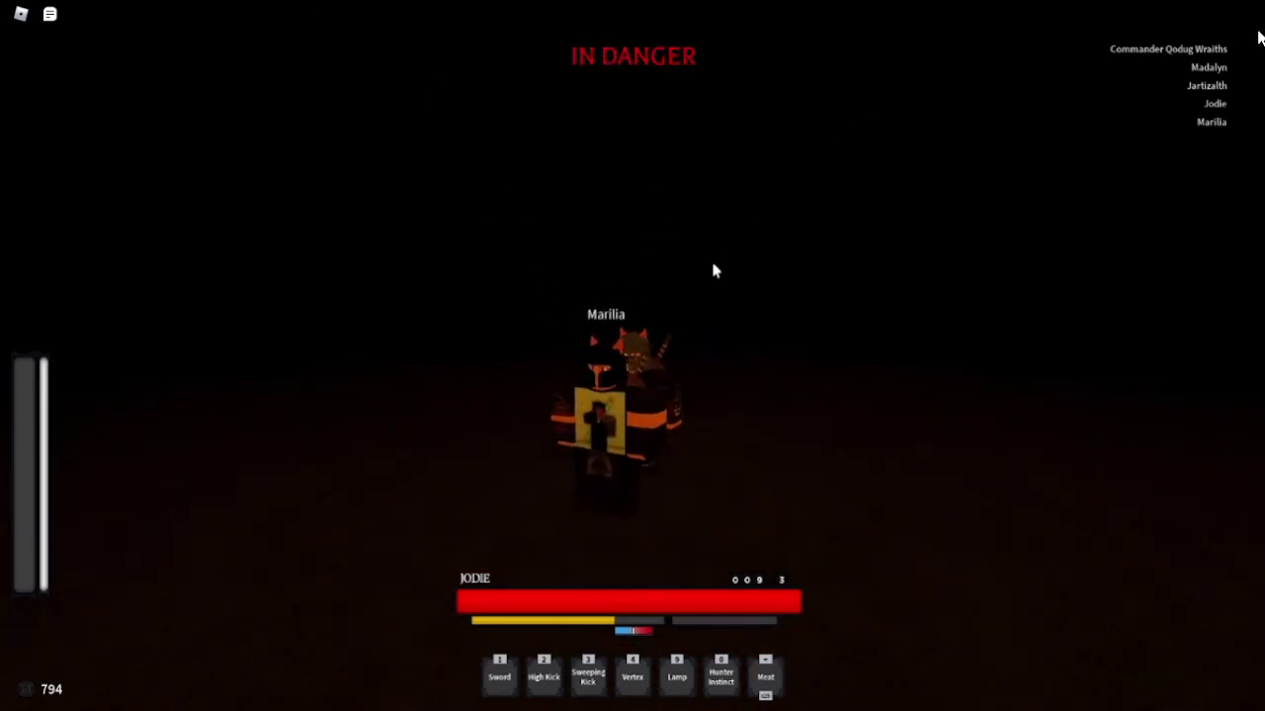
pyautogui.press('shift')
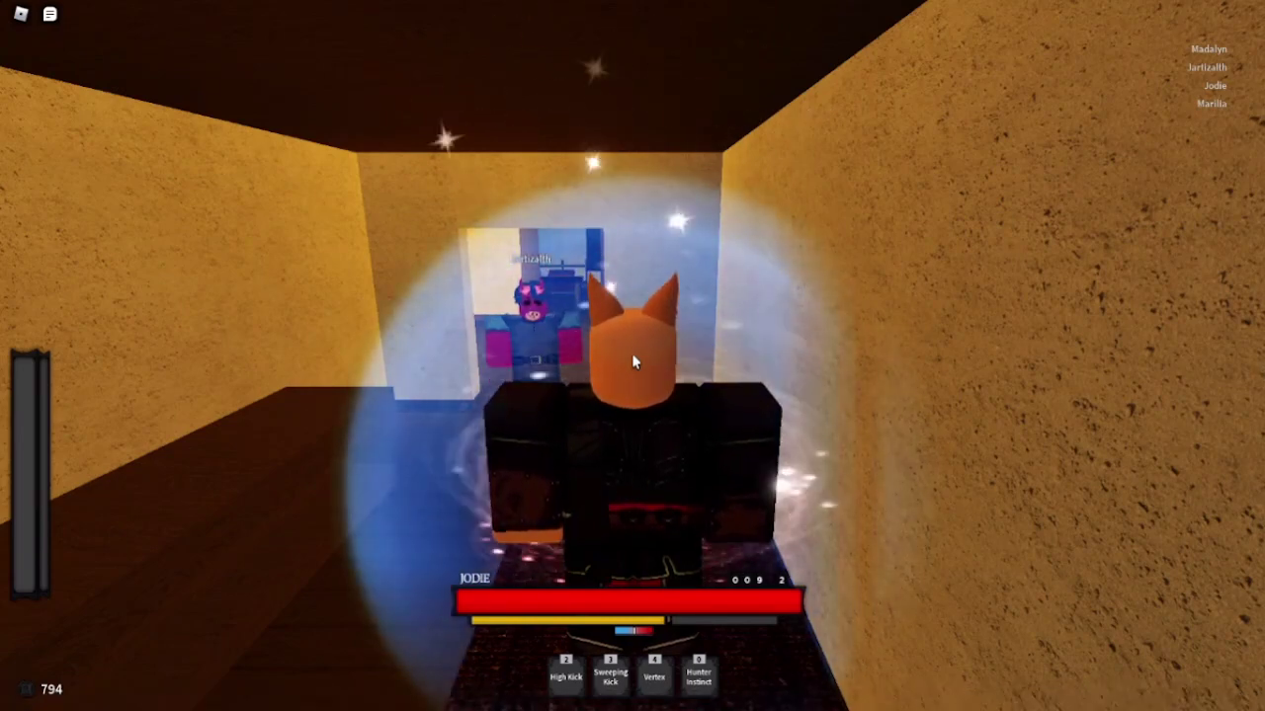
pyautogui.press('`')
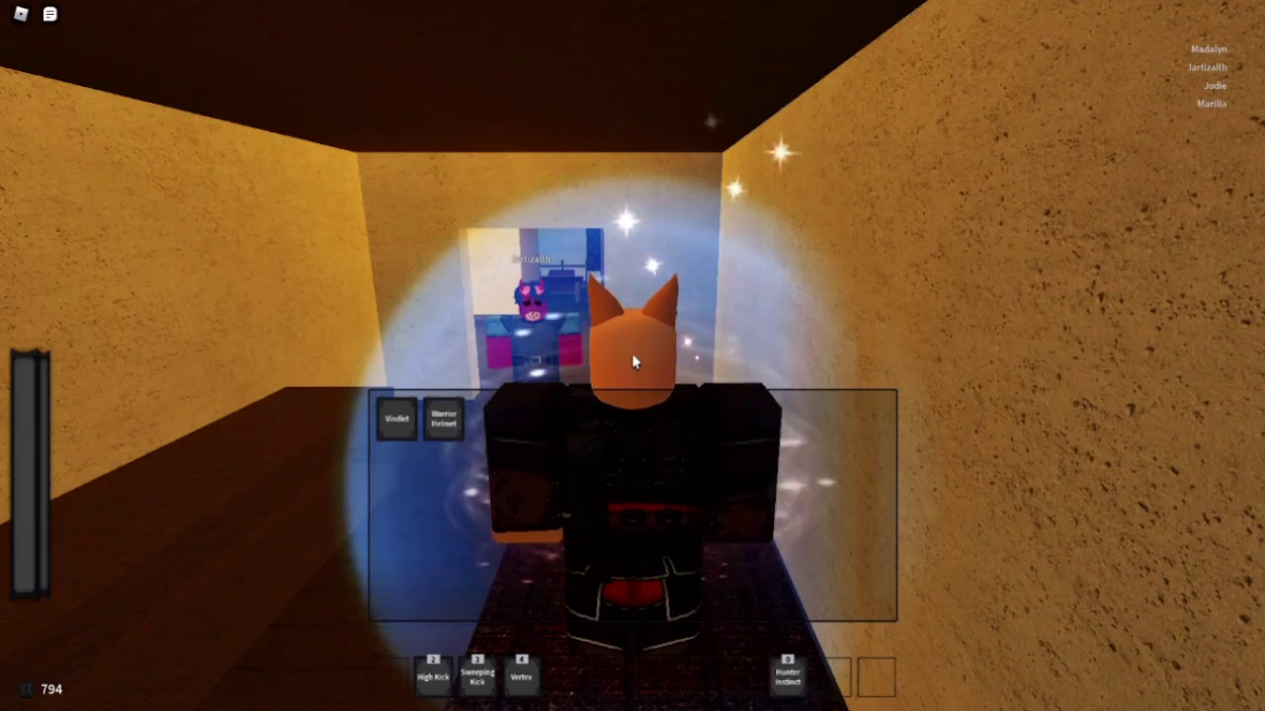
pyautogui.press('`')
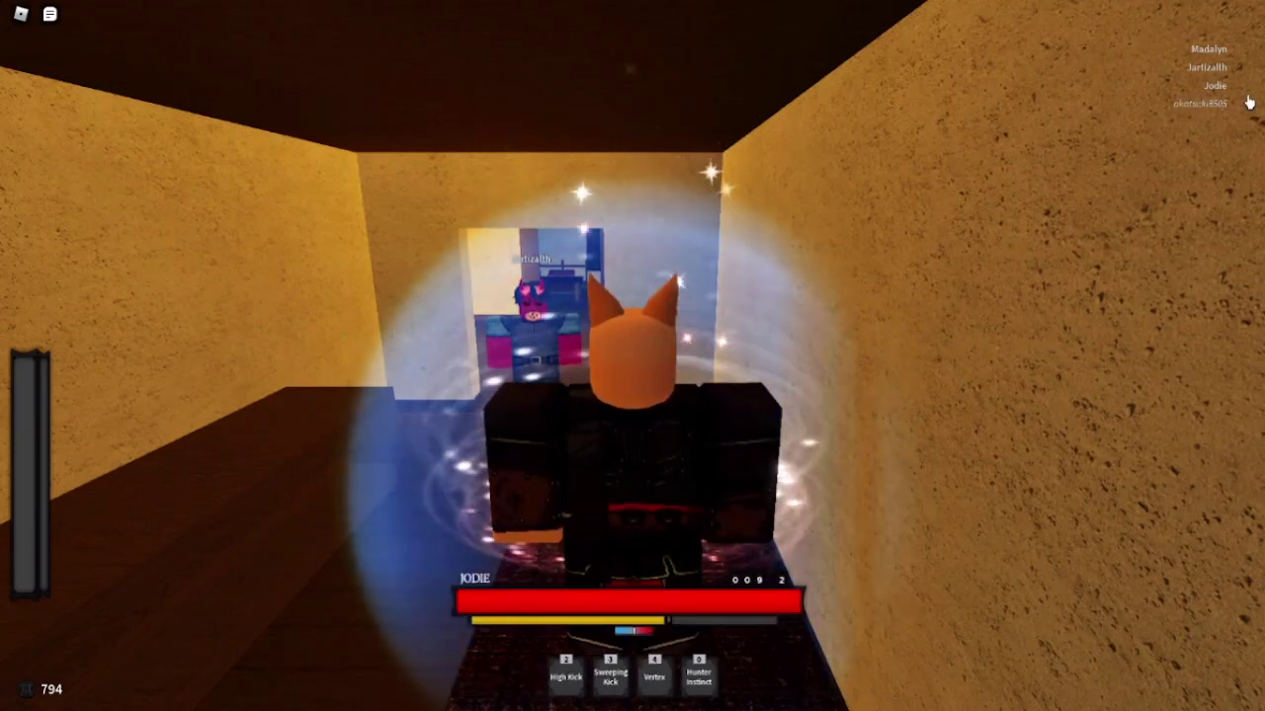
pyautogui.press('w')
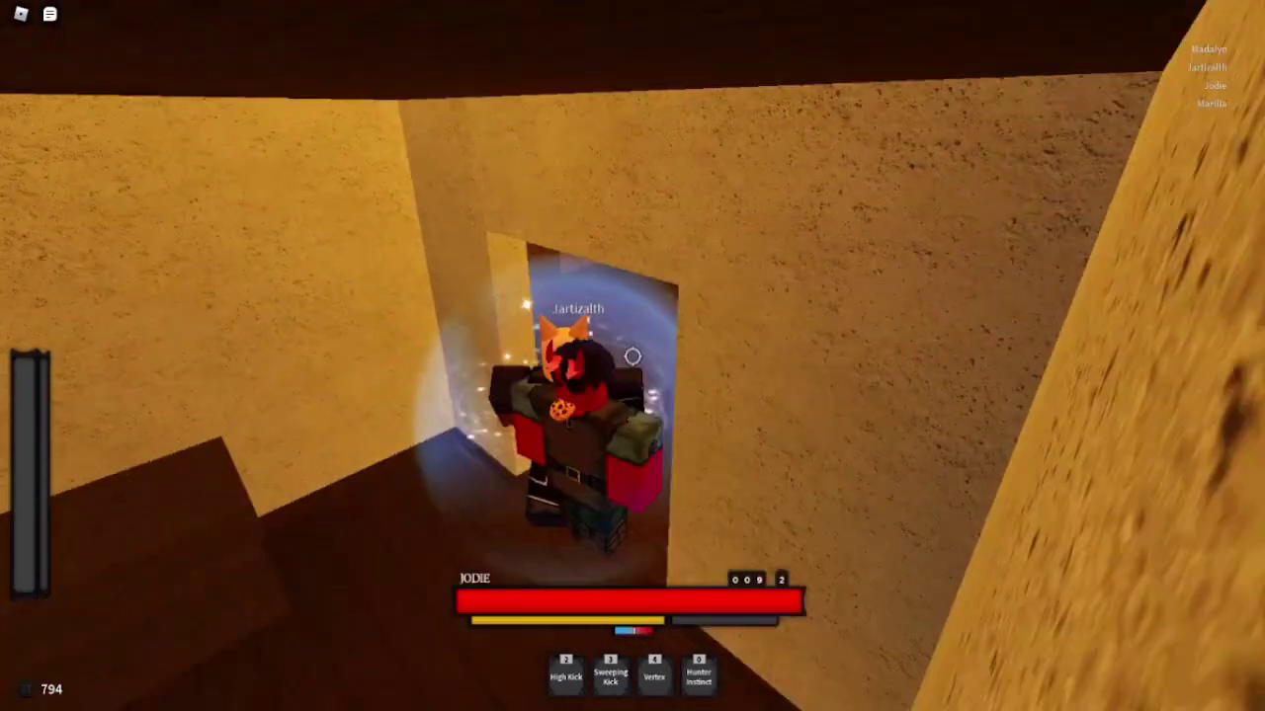
pyautogui.press('`')
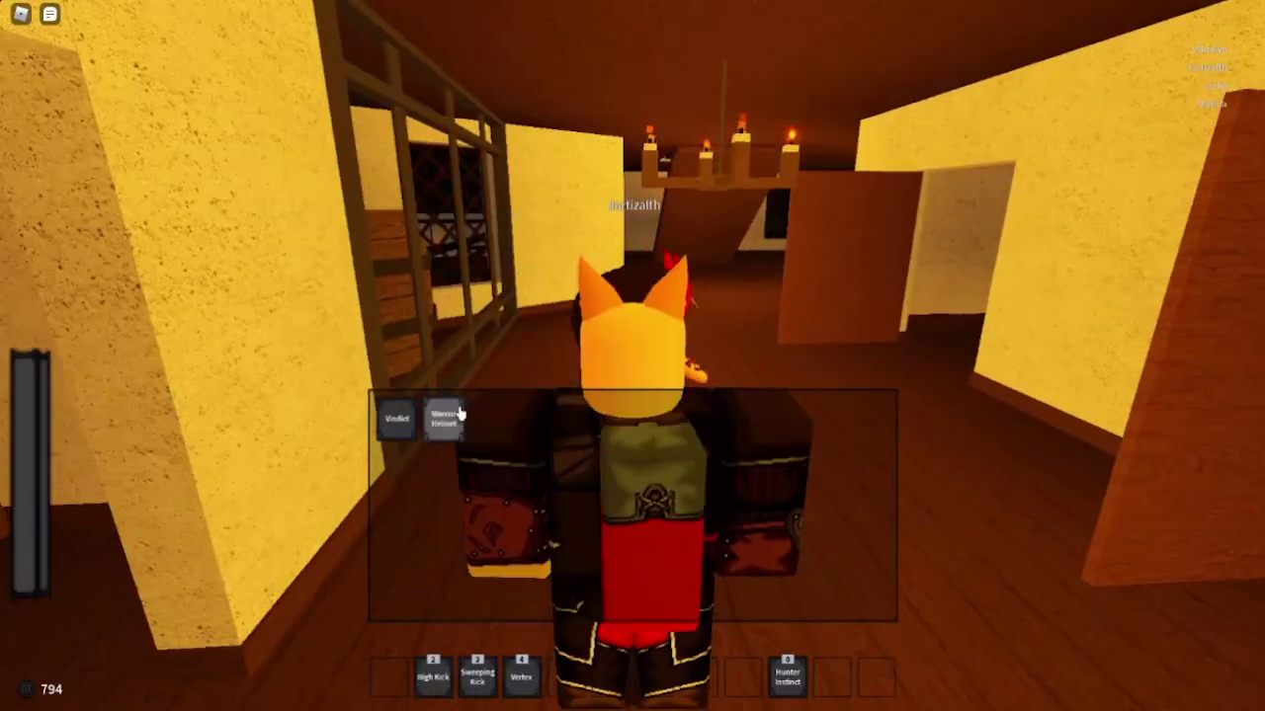
pyautogui.click(458, 415)
pyautogui.press('`')
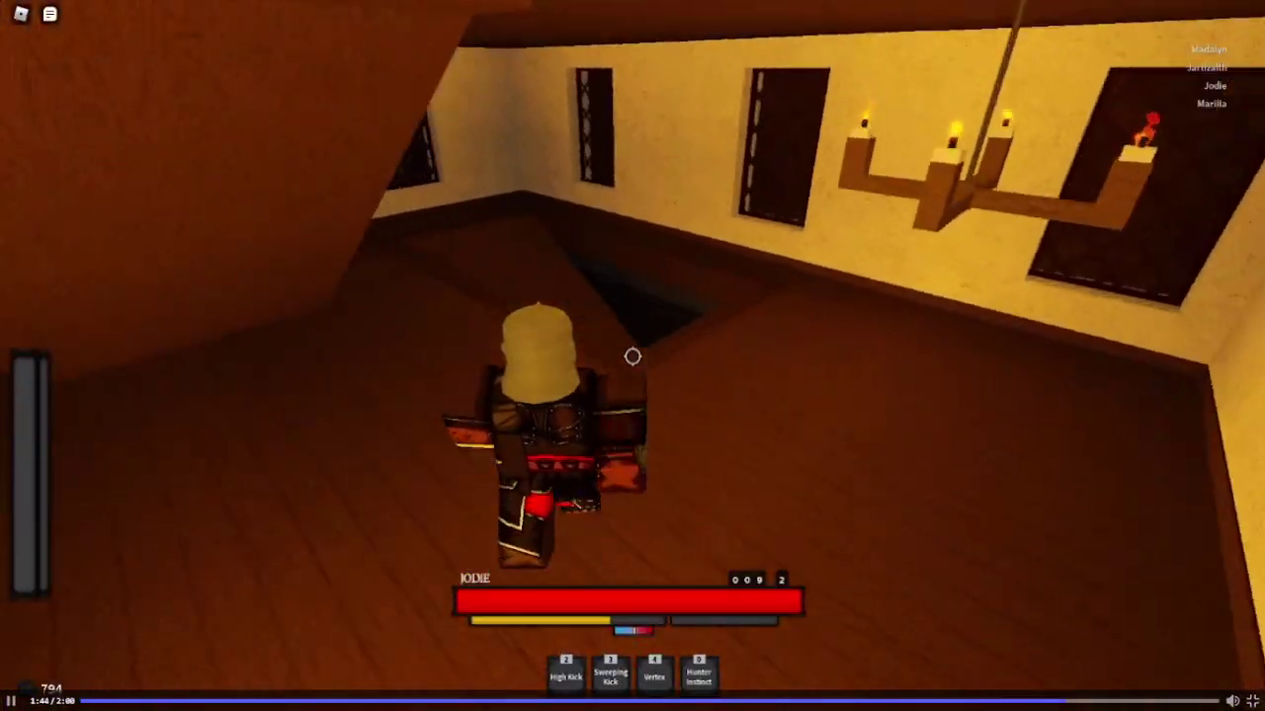
pyautogui.press('w')
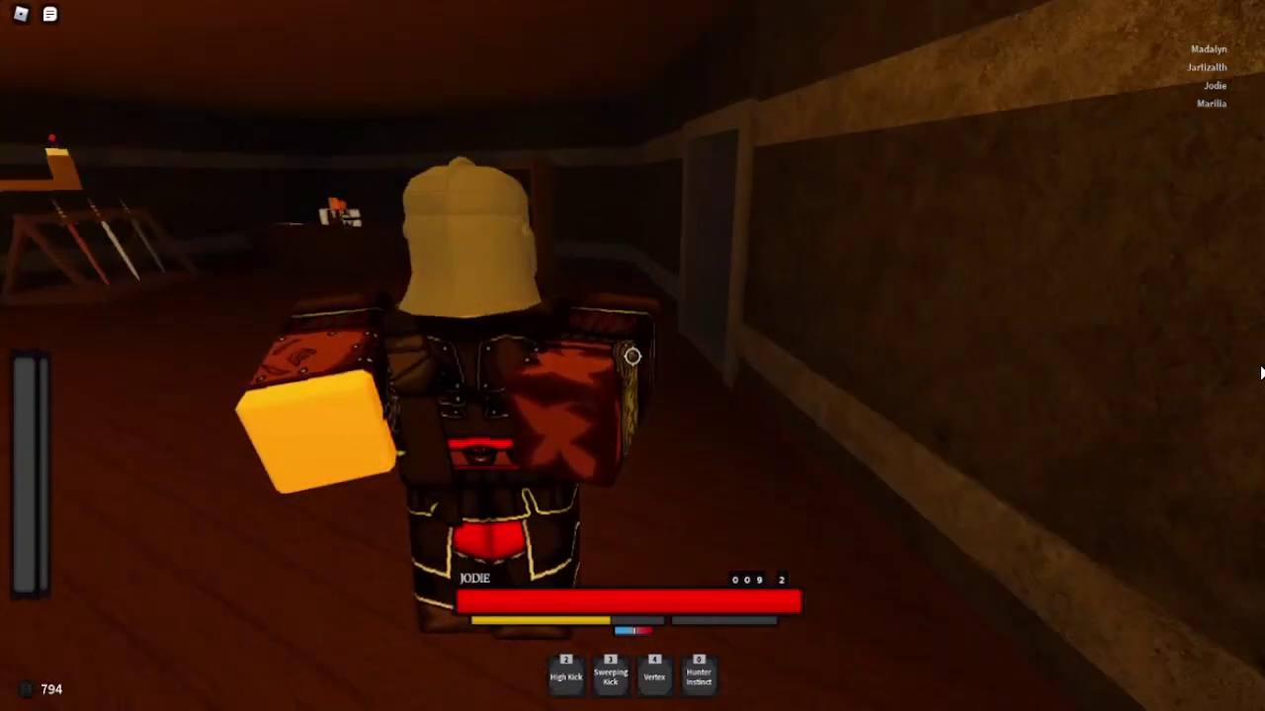
pyautogui.press('w')
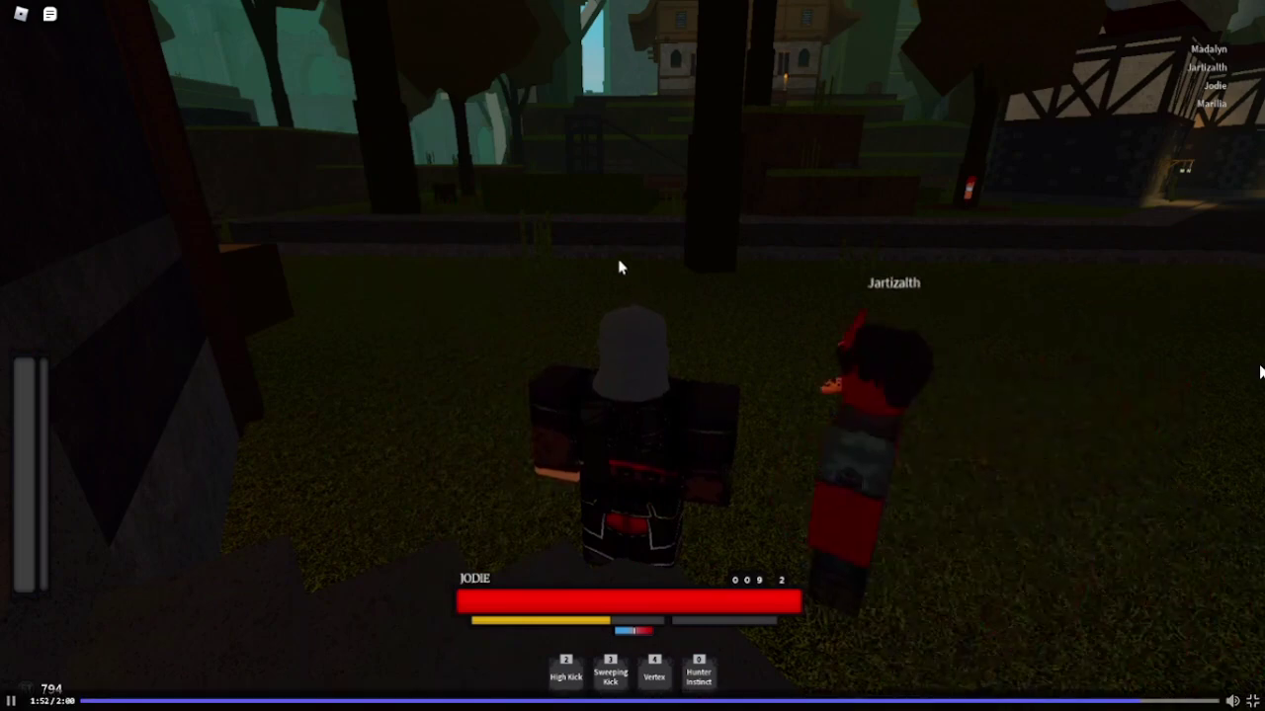
pyautogui.moveTo(874, 439)
pyautogui.mouseDown()
pyautogui.moveTo(684, 292)
pyautogui.moveTo(721, 223)
pyautogui.mouseUp()
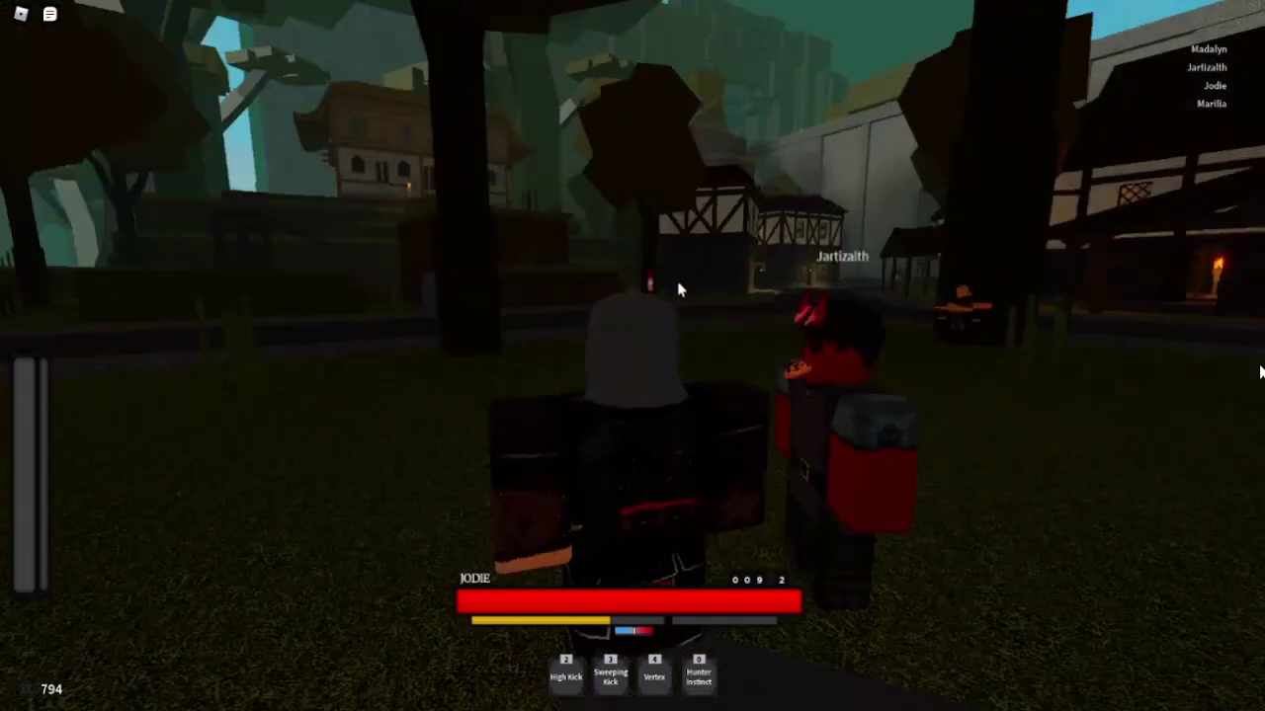
pyautogui.press('`')
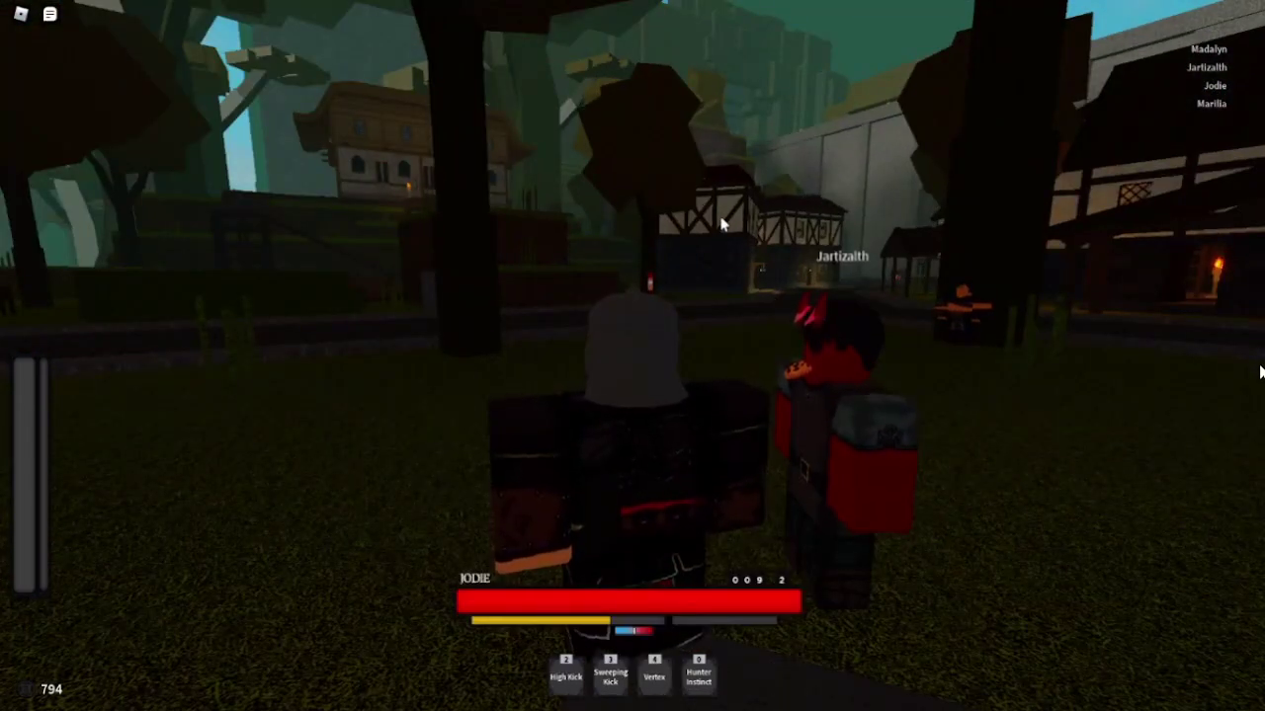